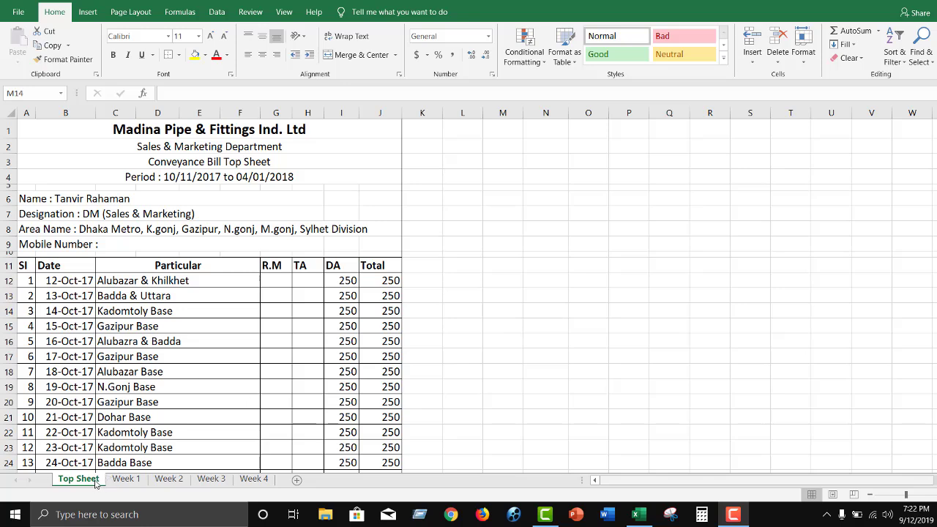
Browse the Week 1 through Week 4 sheets, then return to the Top Sheet
{"action": "left_click", "coordinate": [95, 483]}
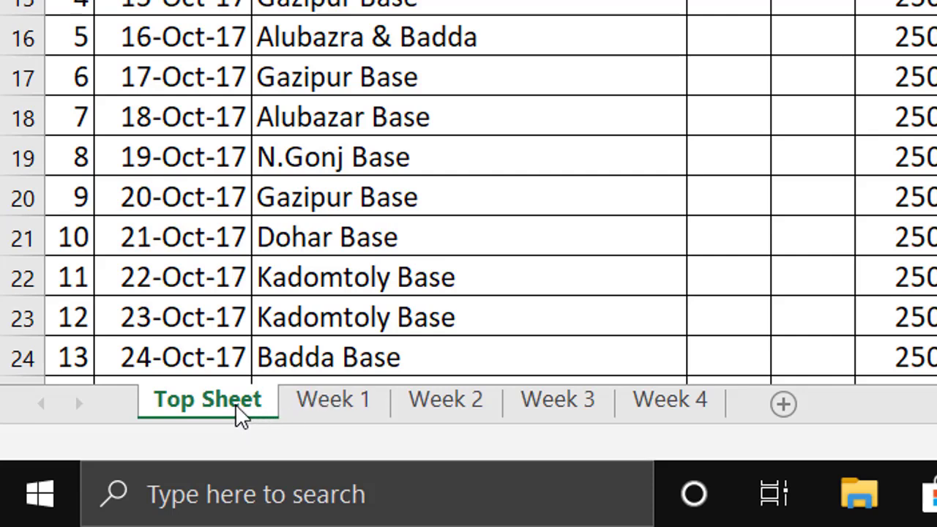
{"action": "left_click", "coordinate": [356, 412]}
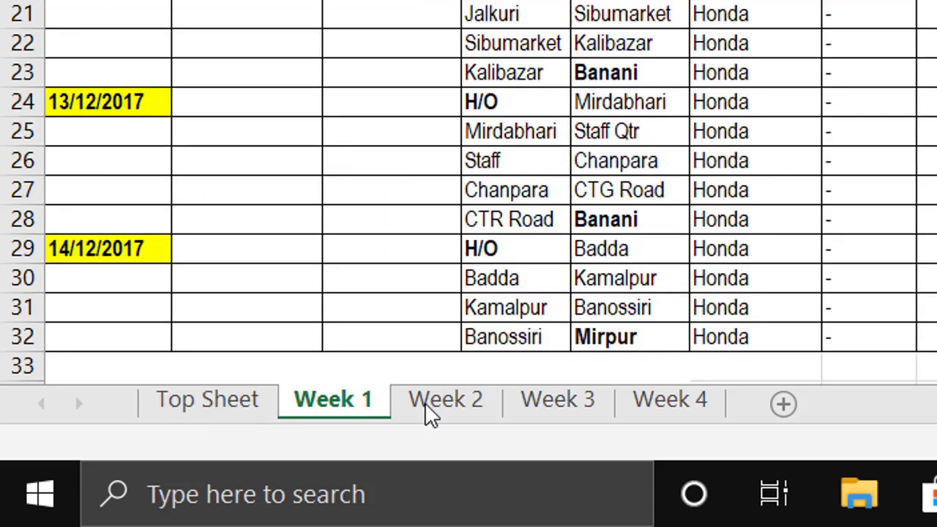
{"action": "left_click", "coordinate": [459, 415]}
{"action": "left_click", "coordinate": [567, 413]}
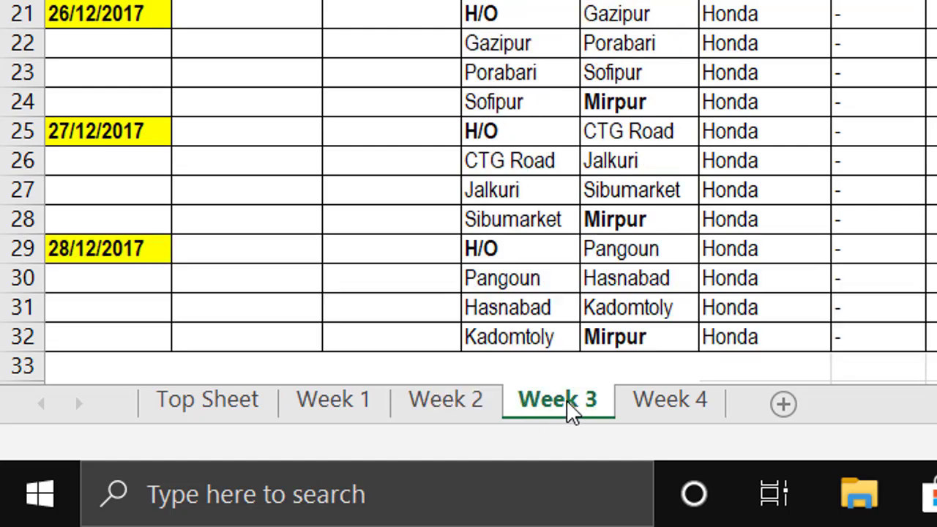
{"action": "left_click", "coordinate": [686, 412]}
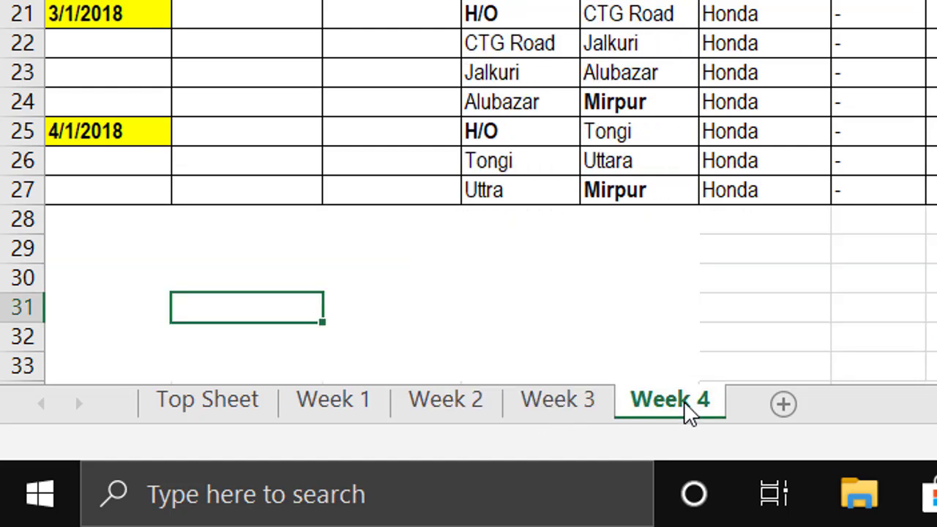
{"action": "left_click", "coordinate": [209, 399]}
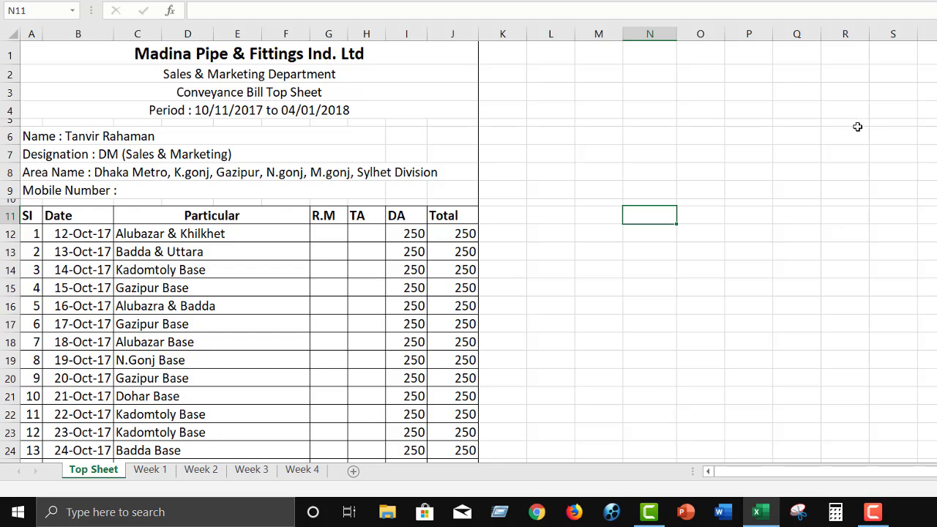
Look through the Week 1 to Week 4 sheets again, selecting C13 on Week 1
{"action": "left_click", "coordinate": [145, 472]}
{"action": "left_click", "coordinate": [197, 185]}
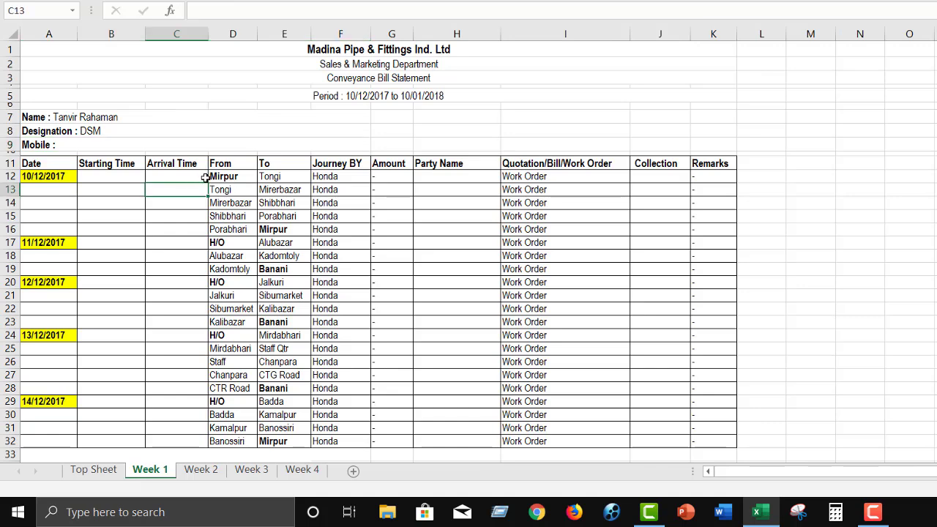
{"action": "left_click", "coordinate": [202, 473]}
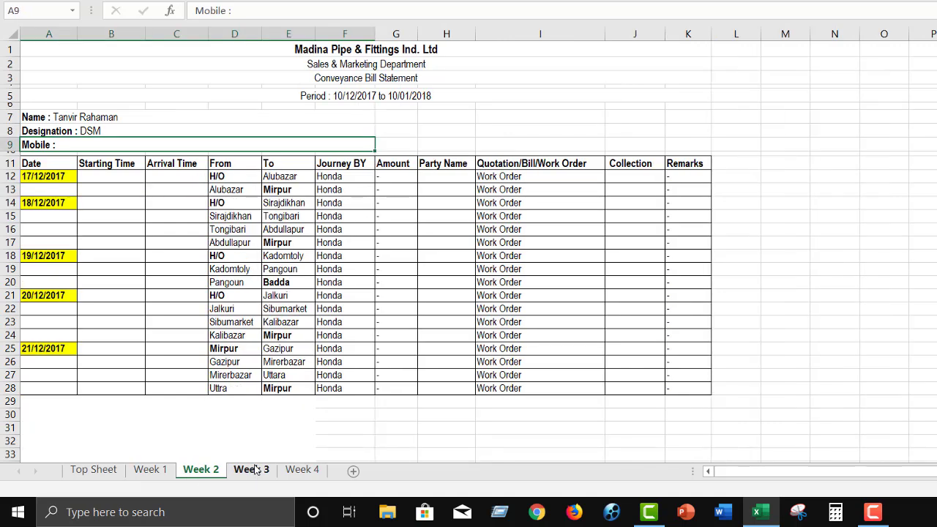
{"action": "left_click", "coordinate": [269, 473]}
{"action": "left_click", "coordinate": [302, 470]}
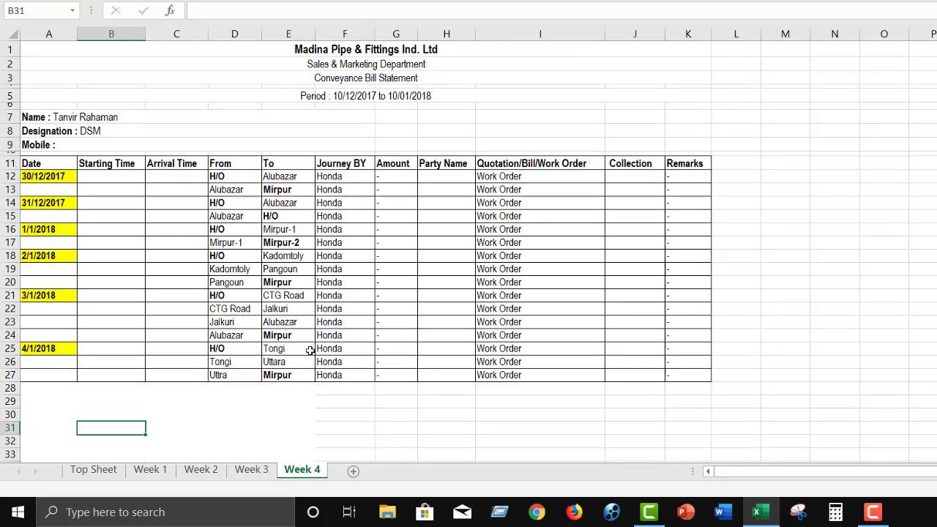
On the Week 1 sheet, review the Amount cells G12 to G15 and G16
{"action": "left_click", "coordinate": [150, 469]}
{"action": "left_click", "coordinate": [397, 177]}
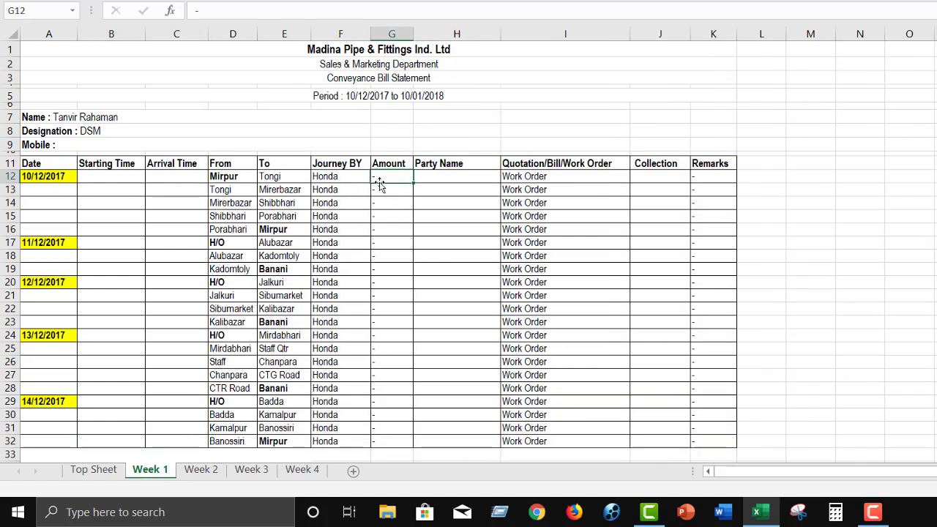
{"action": "left_click_drag", "start_coordinate": [387, 177], "coordinate": [389, 215]}
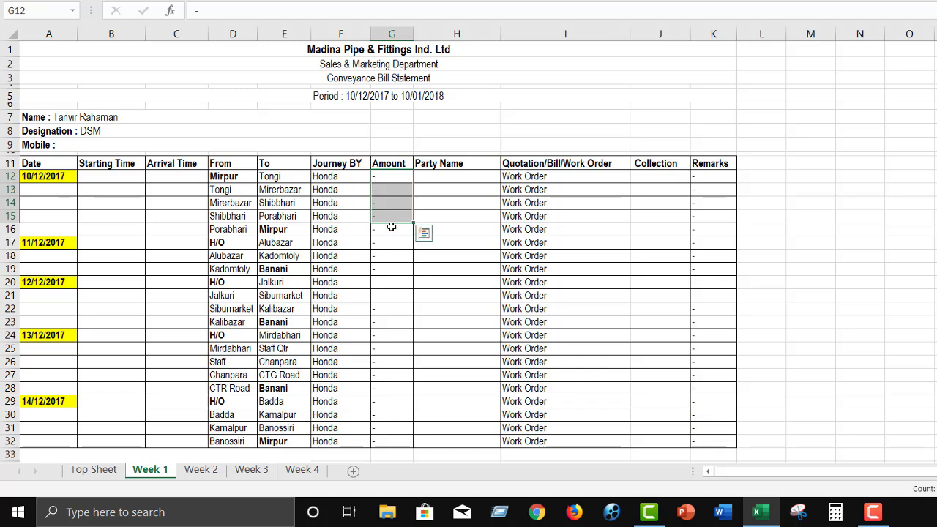
{"action": "left_click", "coordinate": [392, 228]}
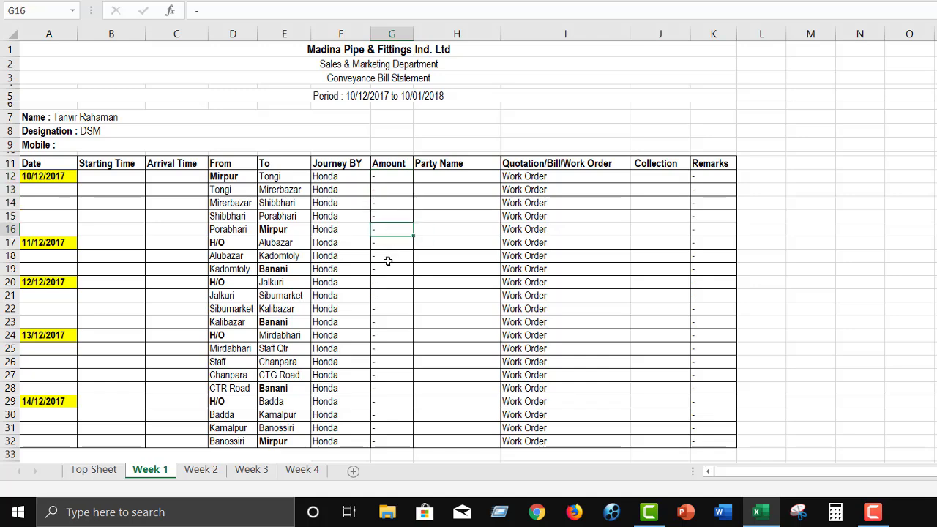
Compare the Top Sheet against the Week 1 and Week 2 sheets, ending on the Top Sheet
{"action": "left_click", "coordinate": [95, 470]}
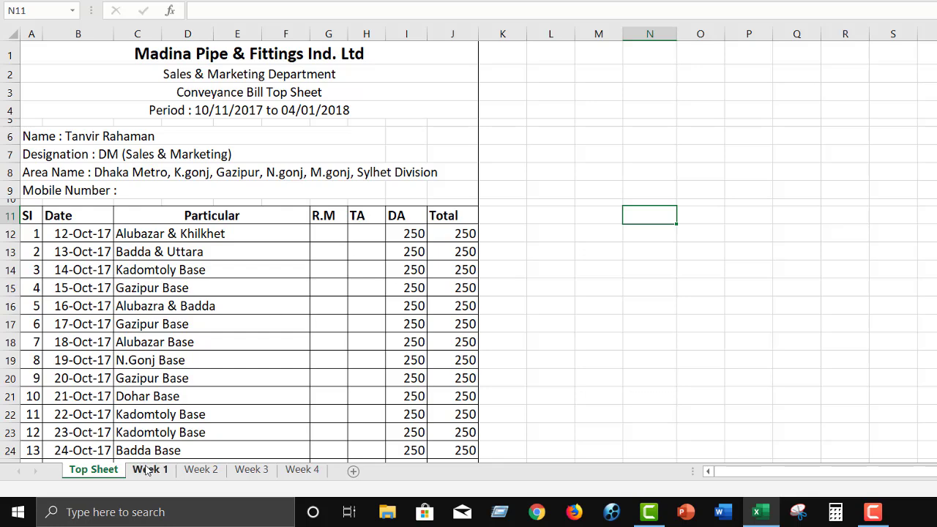
{"action": "left_click", "coordinate": [149, 472]}
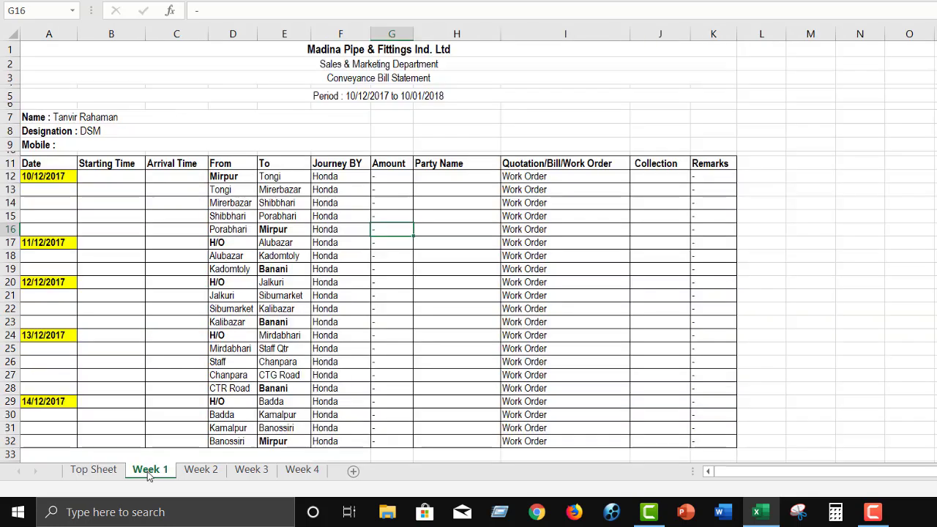
{"action": "left_click", "coordinate": [95, 472]}
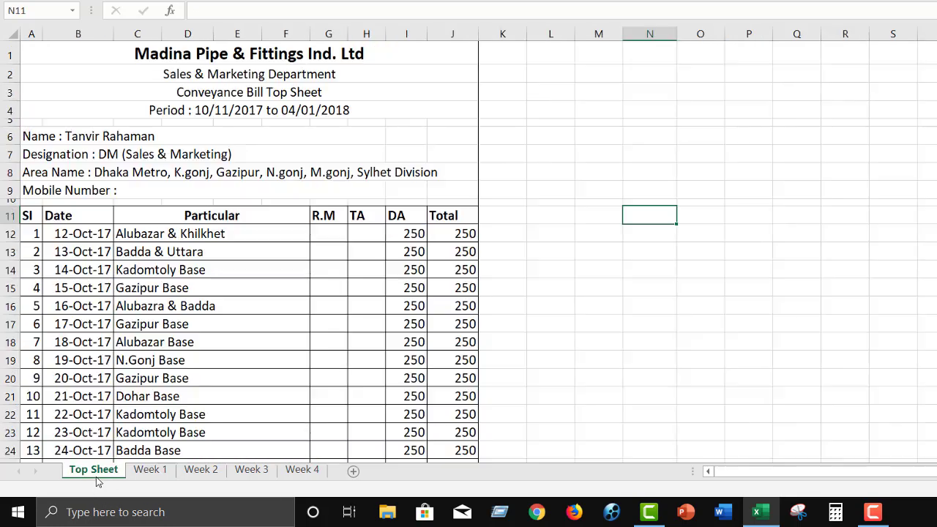
{"action": "left_click", "coordinate": [201, 471]}
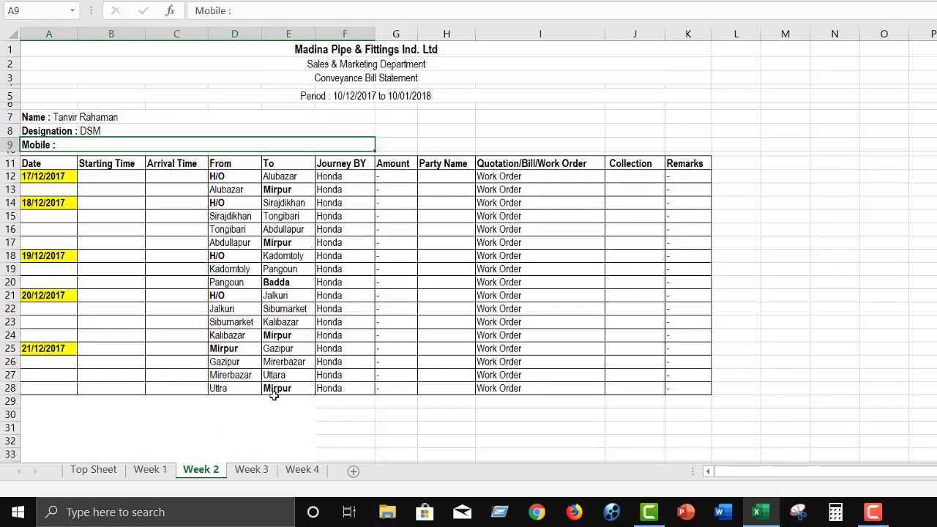
{"action": "left_click", "coordinate": [102, 471]}
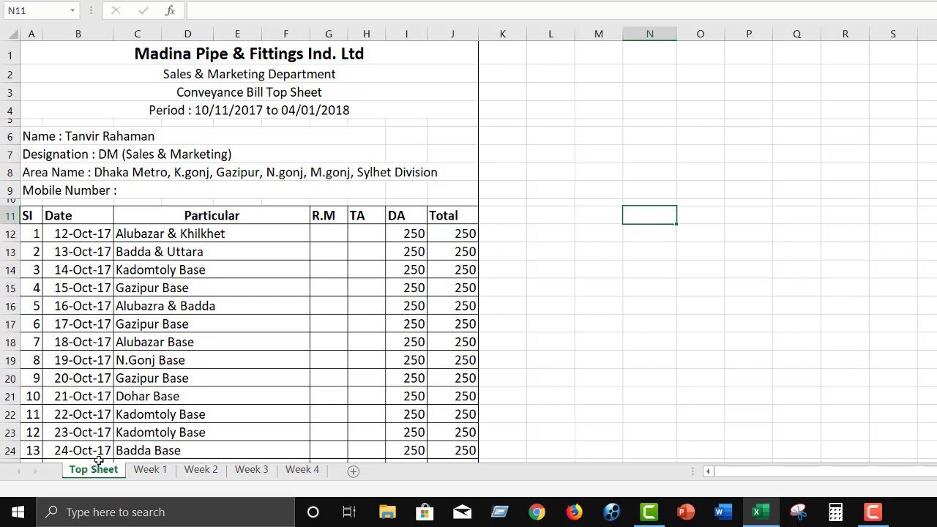
{"action": "left_click", "coordinate": [150, 470]}
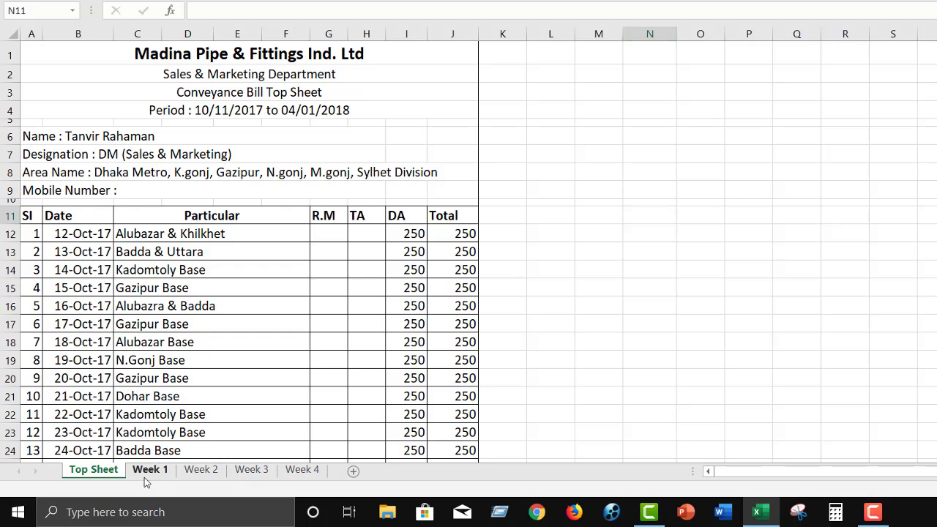
{"action": "left_click", "coordinate": [201, 470]}
{"action": "left_click", "coordinate": [251, 470]}
{"action": "left_click", "coordinate": [95, 469]}
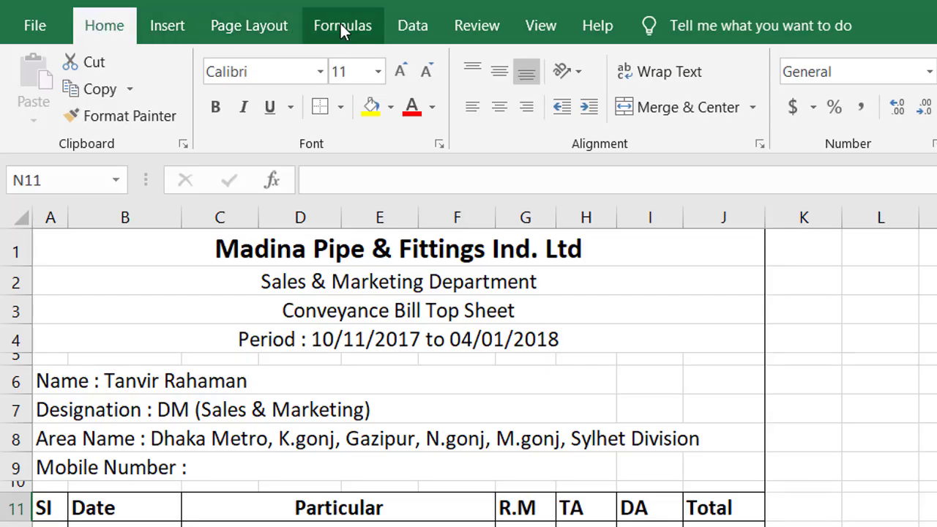
{"action": "left_click", "coordinate": [554, 25]}
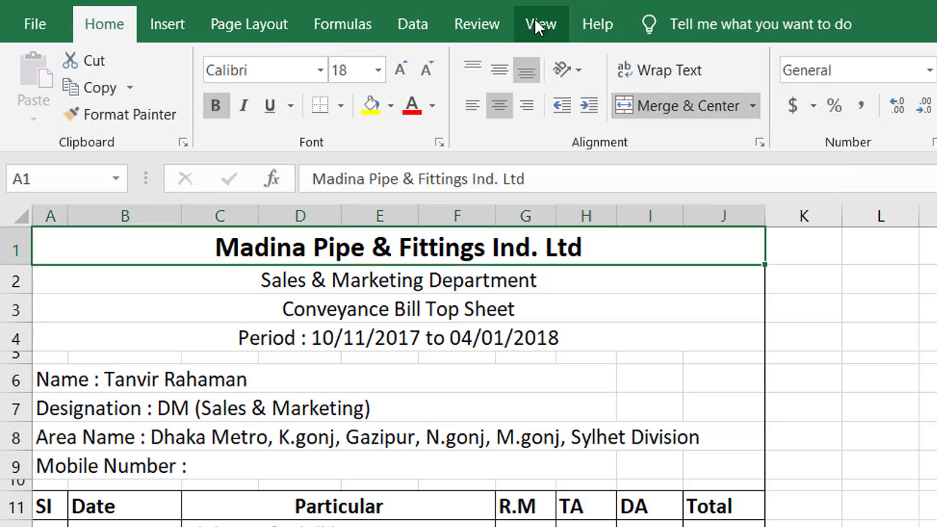
Create three New Window copies of the TA-DA Bill workbook and bring one to the front
{"action": "left_click", "coordinate": [540, 25]}
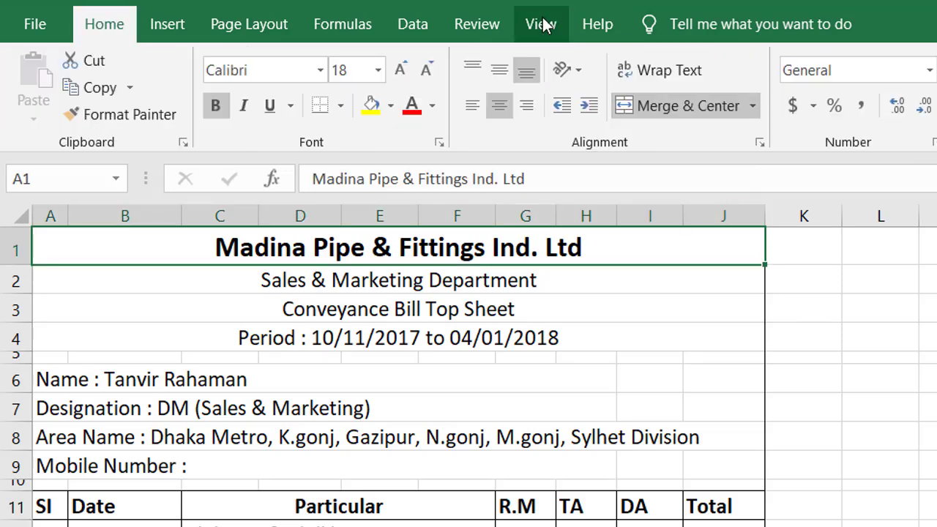
{"action": "left_click", "coordinate": [541, 24]}
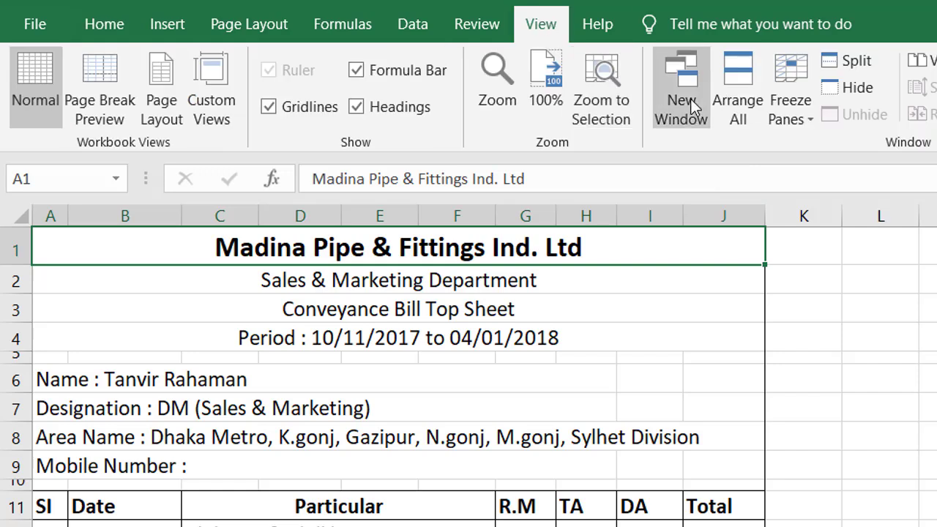
{"action": "left_click", "coordinate": [547, 14]}
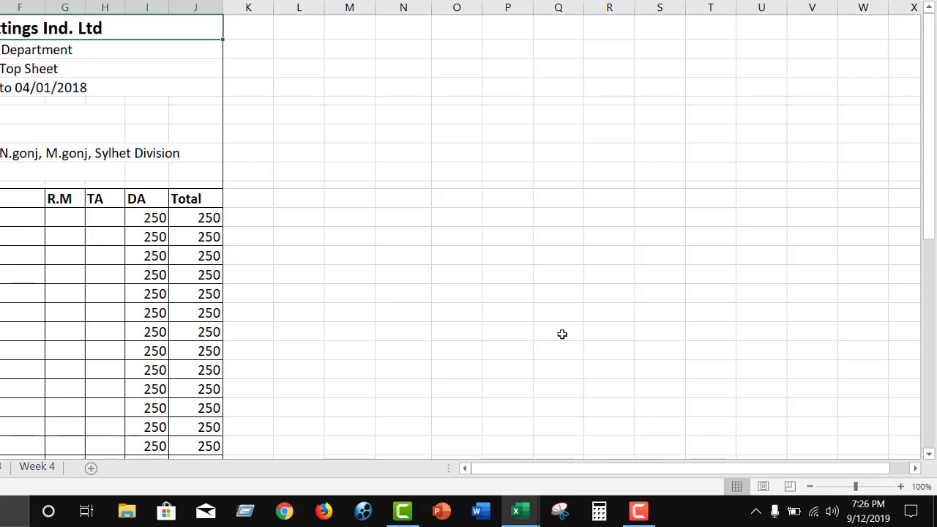
{"action": "mouse_move", "coordinate": [528, 510]}
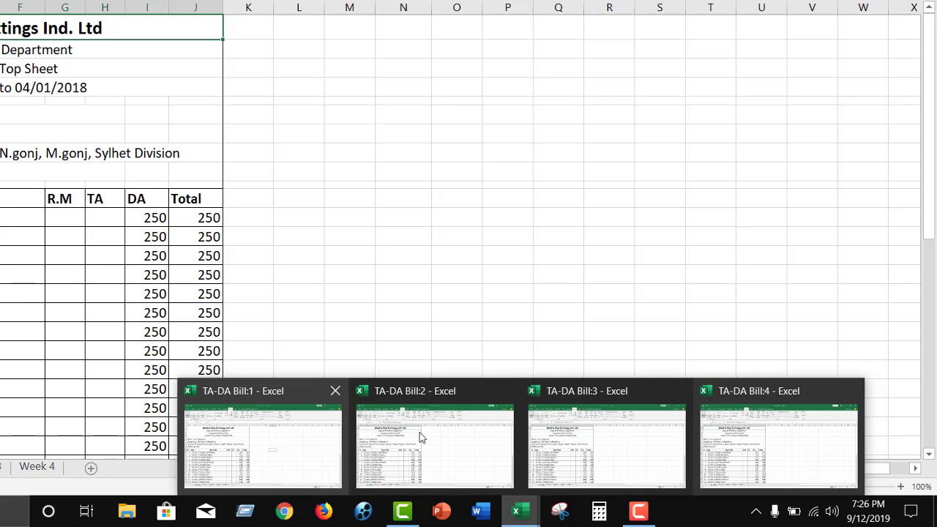
{"action": "left_click", "coordinate": [759, 445]}
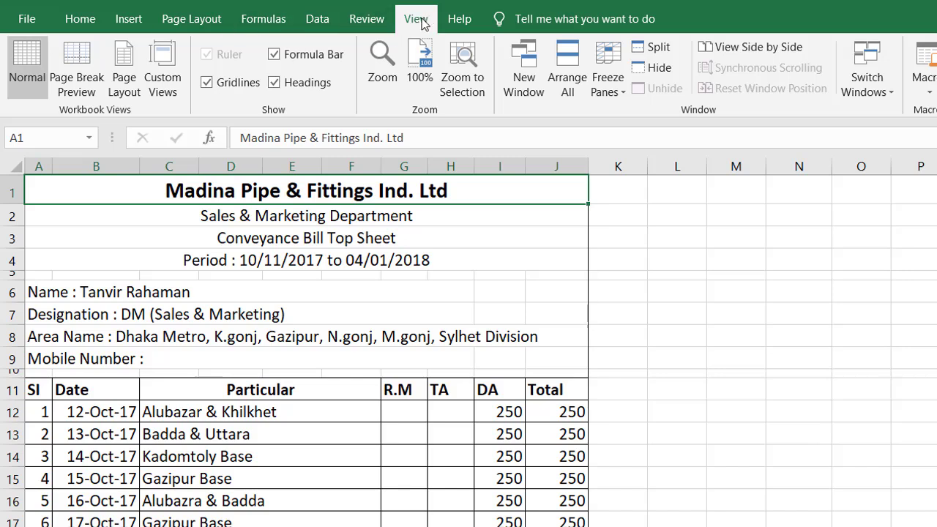
Arrange the four TA-DA Bill windows using the Tiled option
{"action": "left_click", "coordinate": [570, 83]}
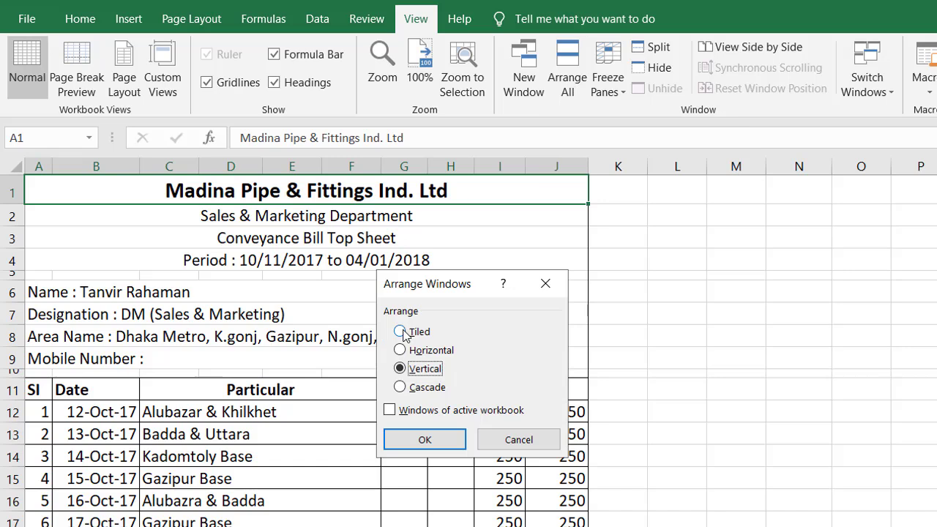
{"action": "mouse_move", "coordinate": [472, 274]}
{"action": "left_mouse_down"}
{"action": "mouse_move", "coordinate": [719, 245]}
{"action": "mouse_move", "coordinate": [719, 217]}
{"action": "left_mouse_up"}
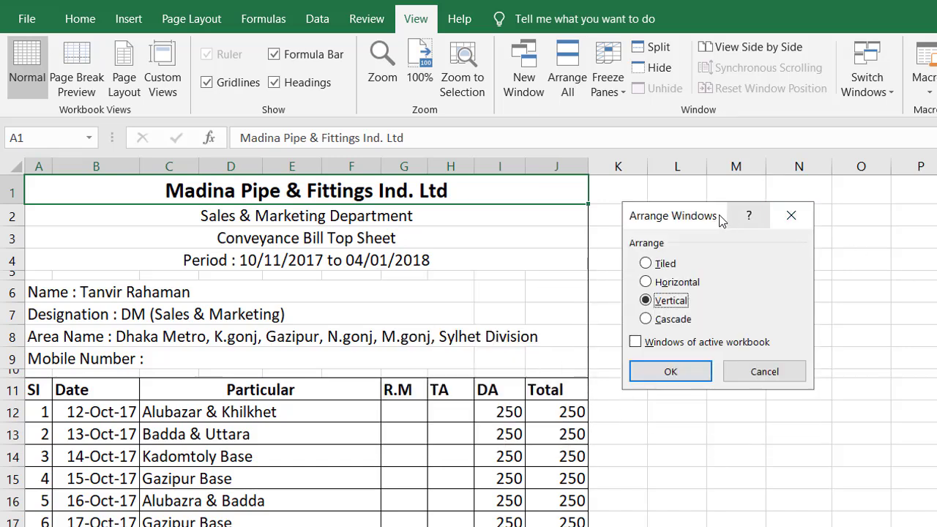
{"action": "left_click", "coordinate": [665, 270]}
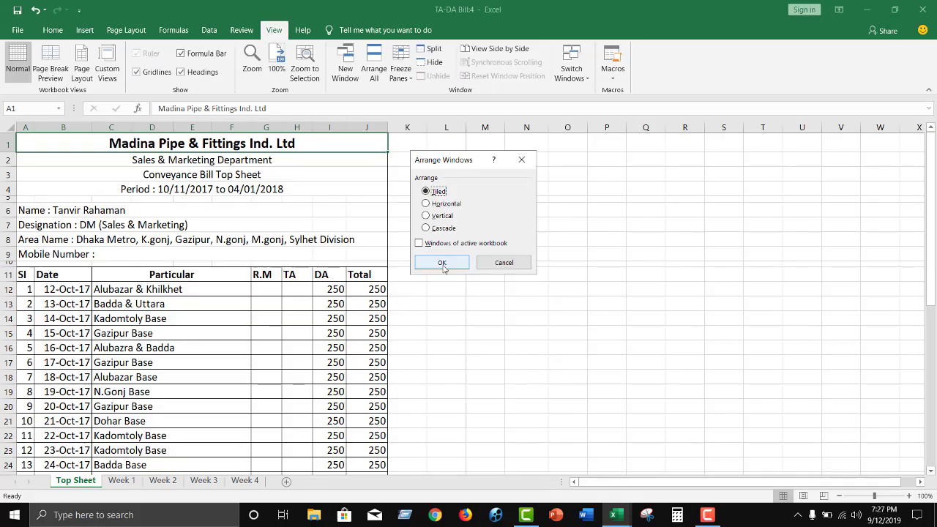
{"action": "left_click", "coordinate": [442, 263]}
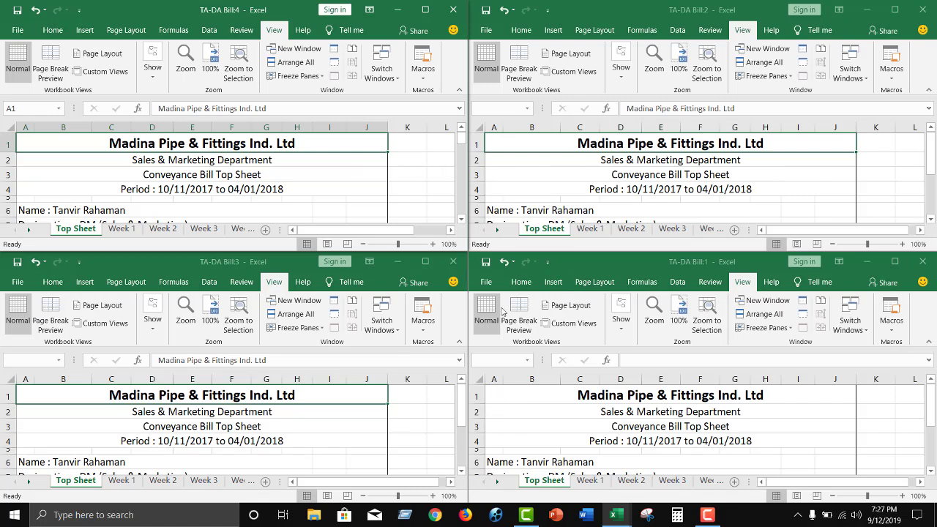
{"action": "mouse_move", "coordinate": [615, 515]}
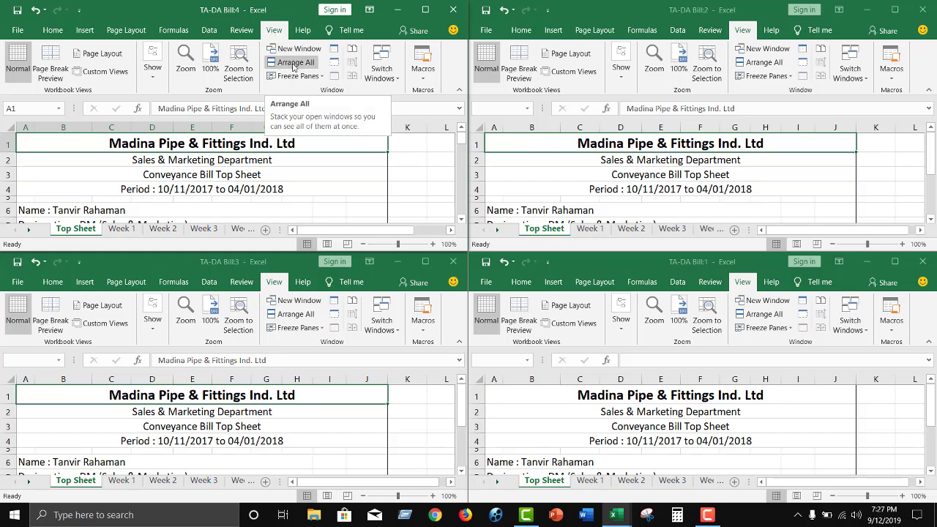
Use Arrange All with the Vertical option to set the four windows in side-by-side columns
{"action": "left_click", "coordinate": [293, 64]}
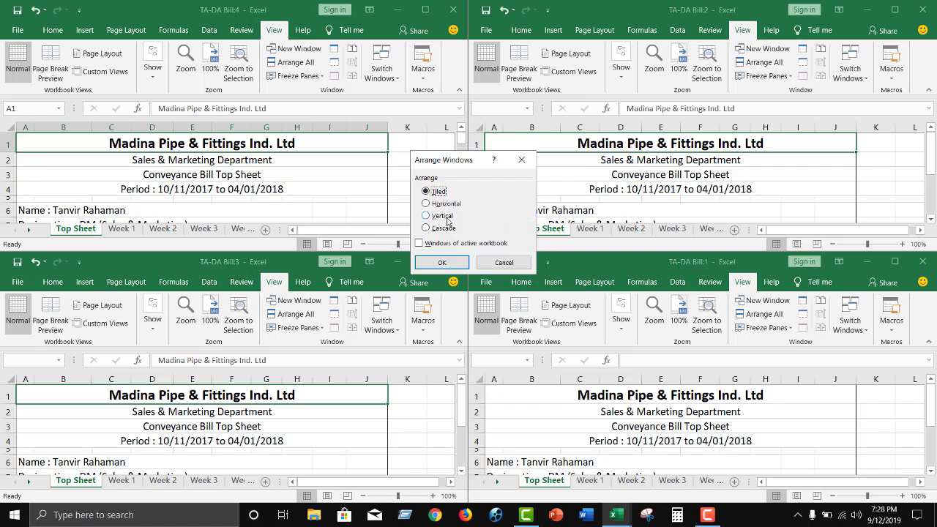
{"action": "left_click", "coordinate": [428, 215]}
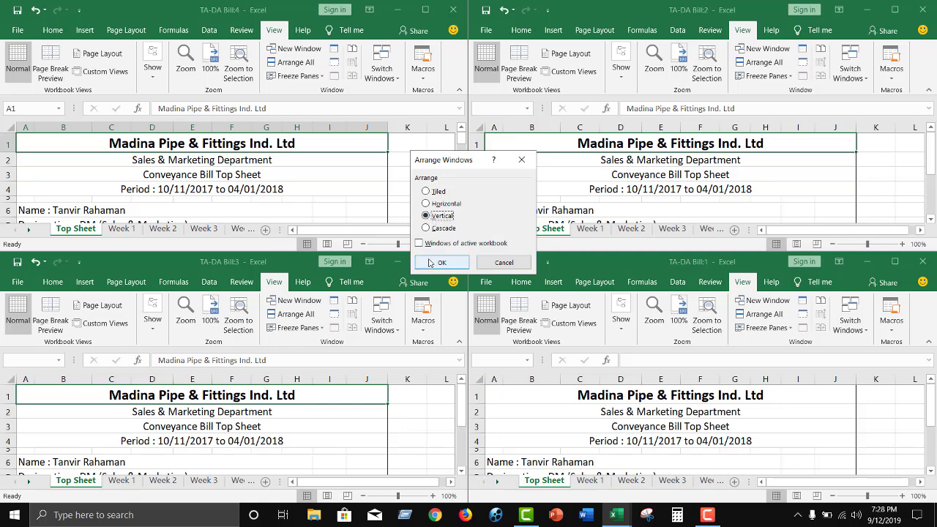
{"action": "left_click", "coordinate": [439, 262]}
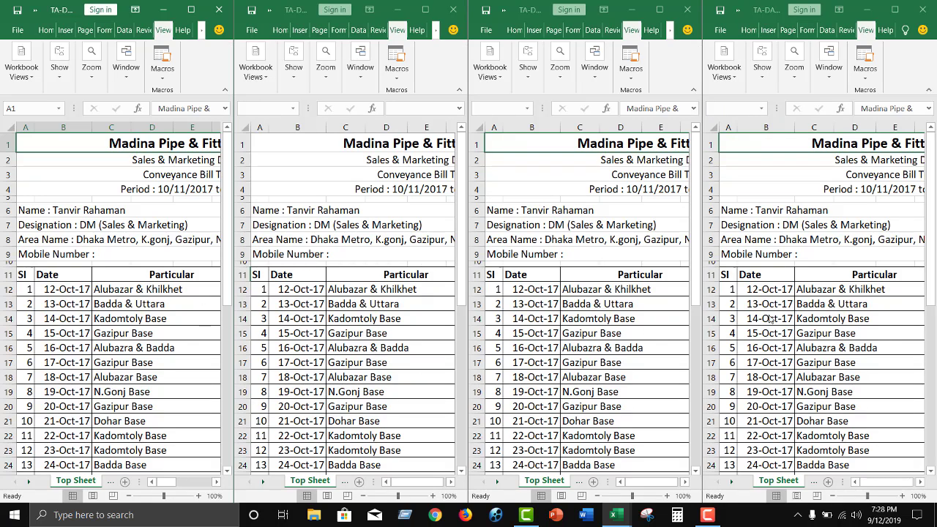
In the first window, scroll right to the TA column and select cell H12
{"action": "left_click", "coordinate": [85, 306]}
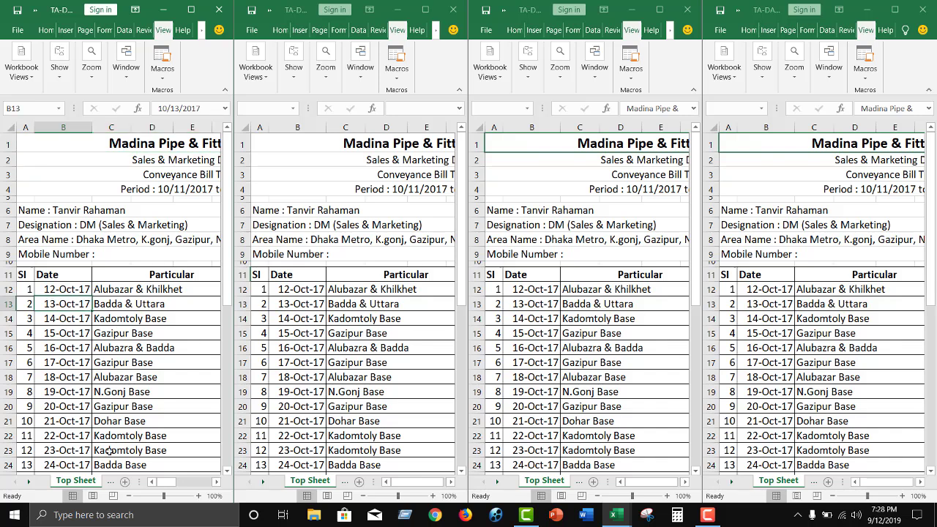
{"action": "left_click", "coordinate": [216, 481]}
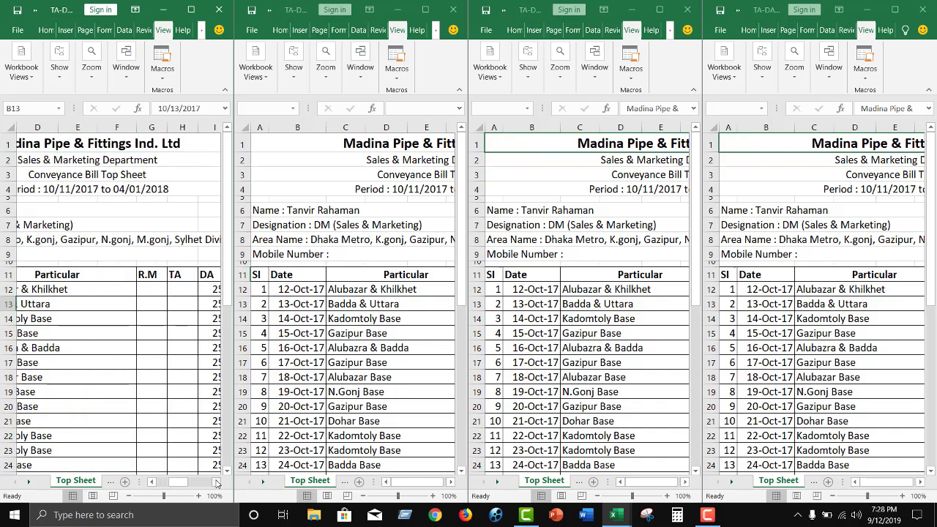
{"action": "left_click", "coordinate": [215, 481]}
{"action": "left_click", "coordinate": [139, 280]}
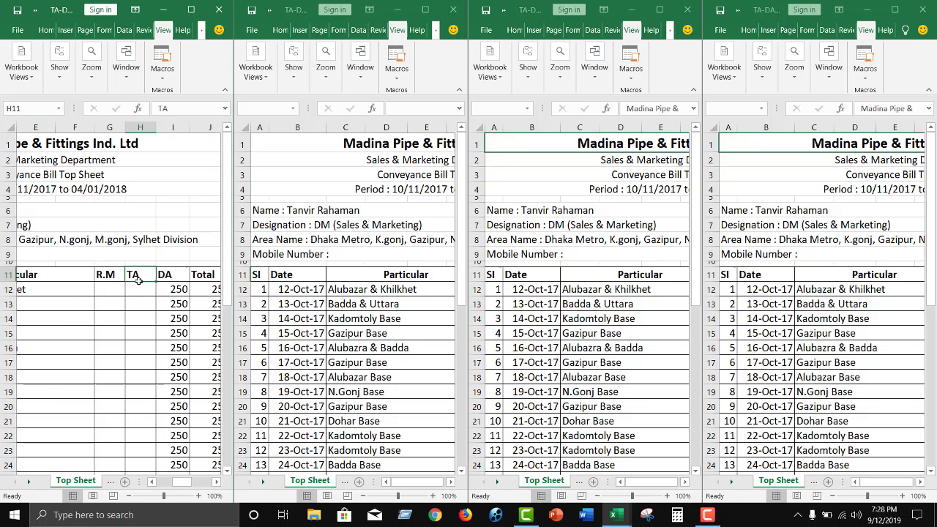
{"action": "left_click", "coordinate": [144, 291]}
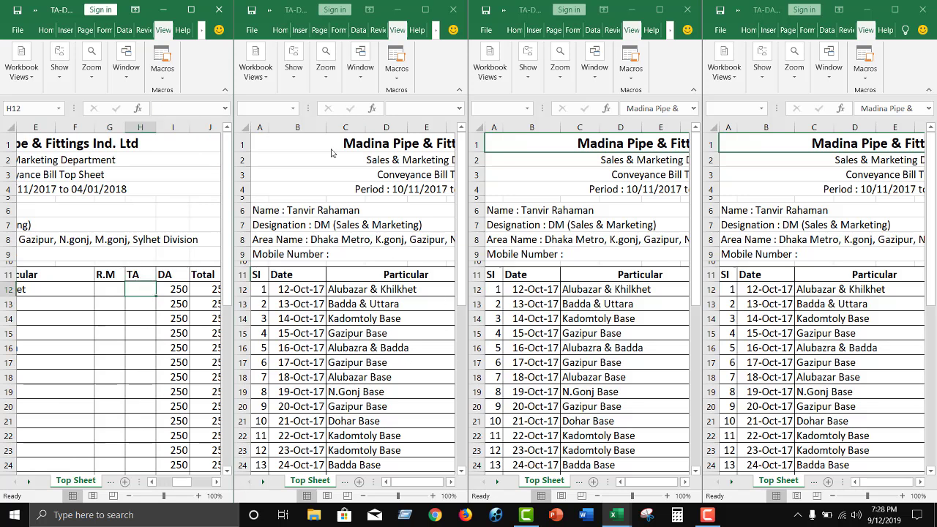
Show the Week 1 sheet in the second window, zoomed out to 70%
{"action": "left_click", "coordinate": [318, 173]}
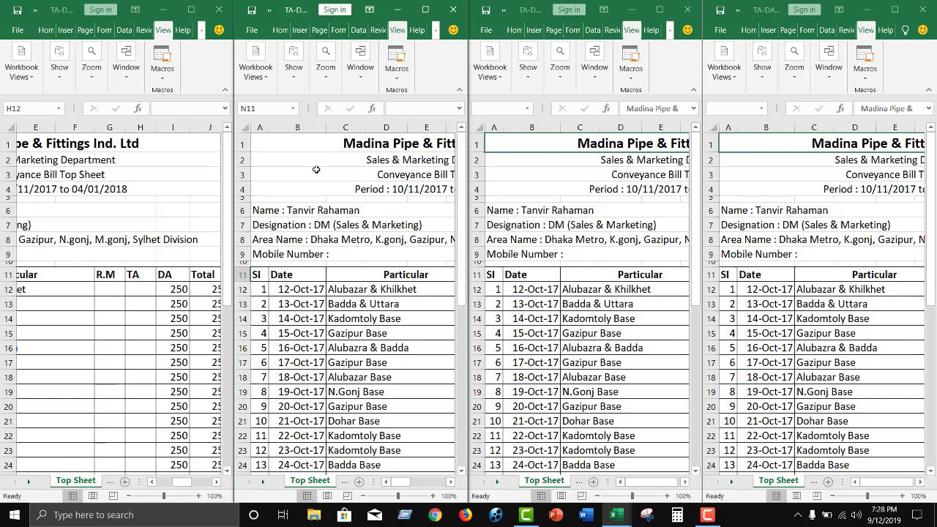
{"action": "left_click", "coordinate": [341, 481]}
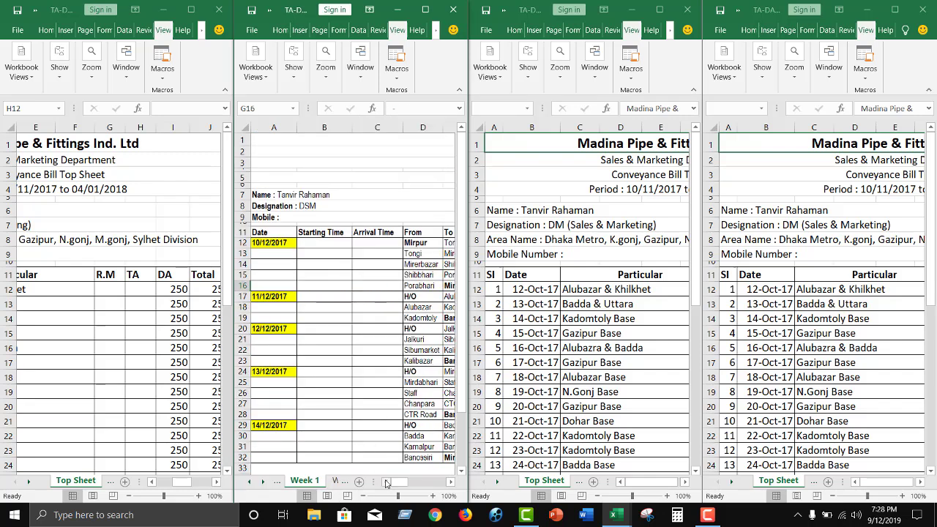
{"action": "left_click", "coordinate": [452, 481]}
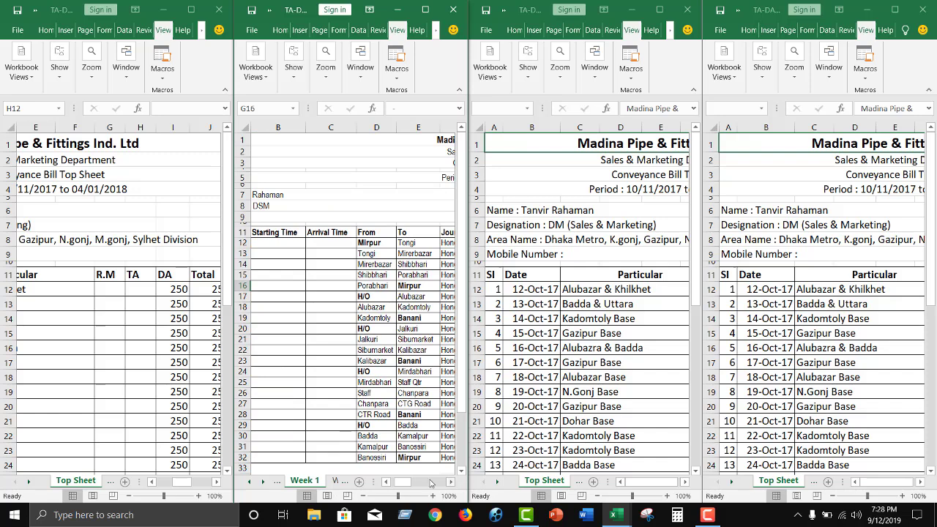
{"action": "left_click", "coordinate": [386, 481]}
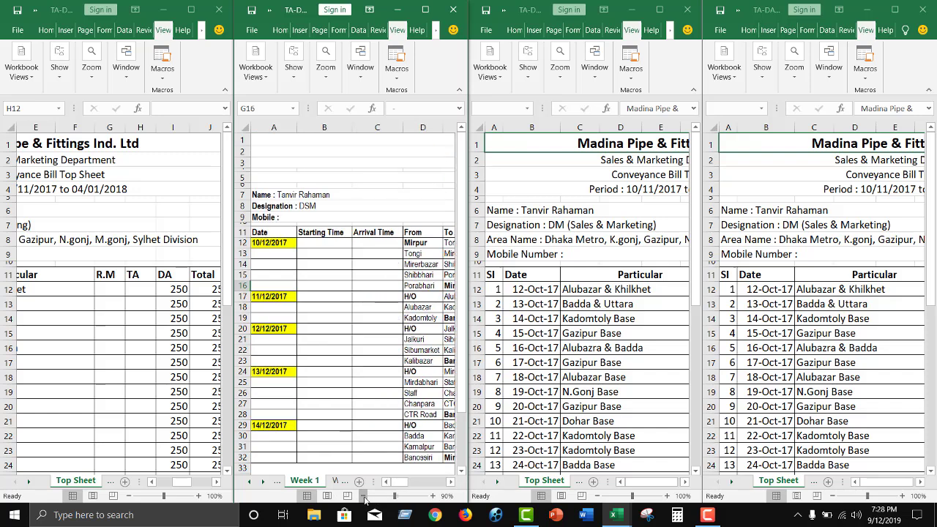
{"action": "left_click", "coordinate": [362, 495]}
{"action": "left_click", "coordinate": [362, 495]}
{"action": "left_click", "coordinate": [363, 495]}
{"action": "left_click", "coordinate": [362, 495]}
{"action": "left_click", "coordinate": [362, 495]}
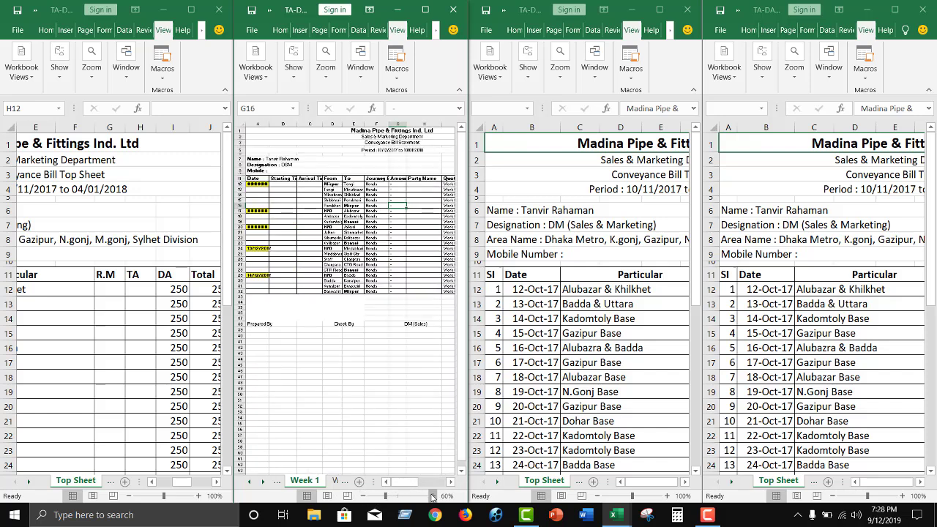
{"action": "left_click", "coordinate": [433, 496]}
{"action": "left_click", "coordinate": [433, 496]}
{"action": "left_click", "coordinate": [400, 481]}
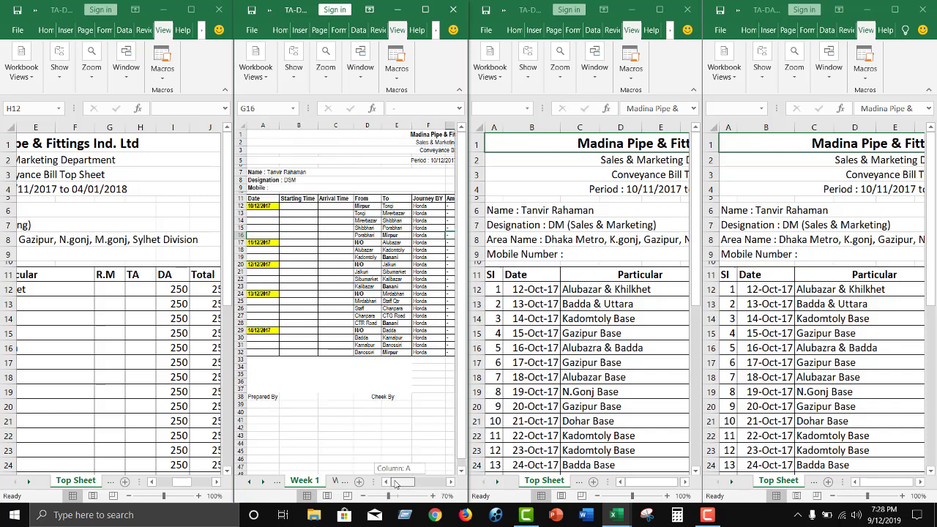
{"action": "left_click", "coordinate": [140, 283]}
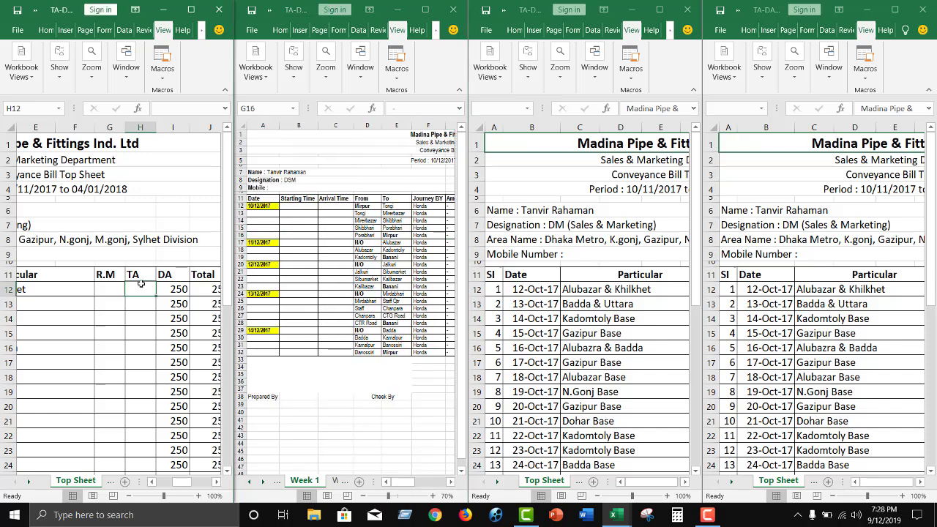
Close the fourth, third and second windows, maximize the last one and scroll back to column A
{"action": "left_click", "coordinate": [923, 10]}
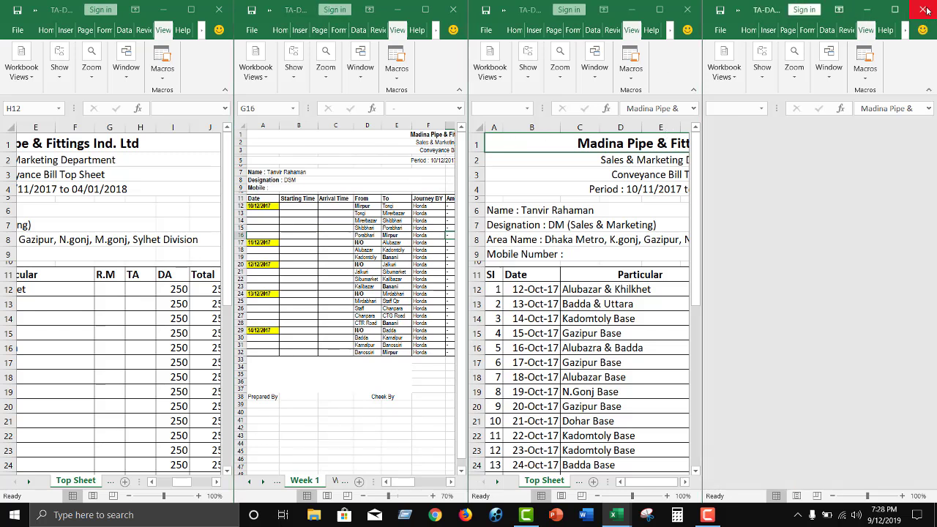
{"action": "left_click", "coordinate": [690, 9]}
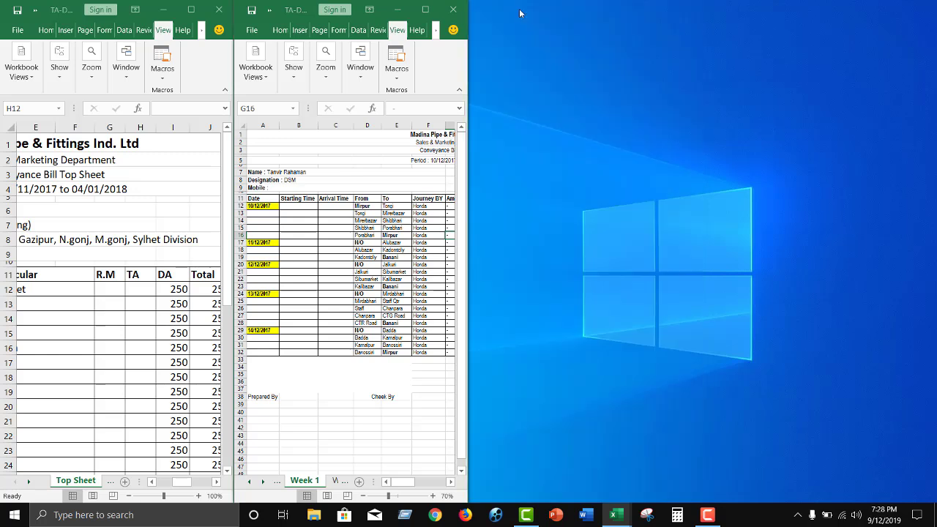
{"action": "left_click", "coordinate": [453, 9]}
{"action": "left_click", "coordinate": [193, 9]}
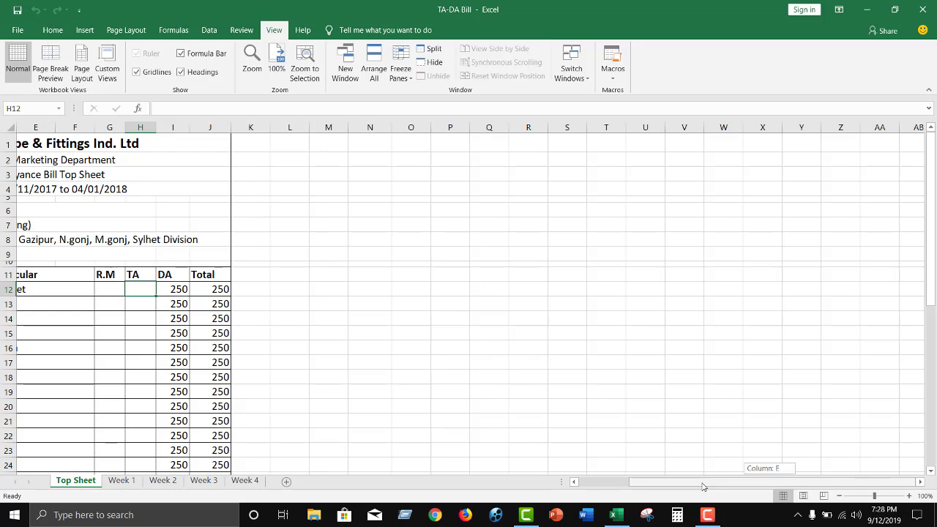
{"action": "left_click_drag", "start_coordinate": [779, 481], "coordinate": [729, 481]}
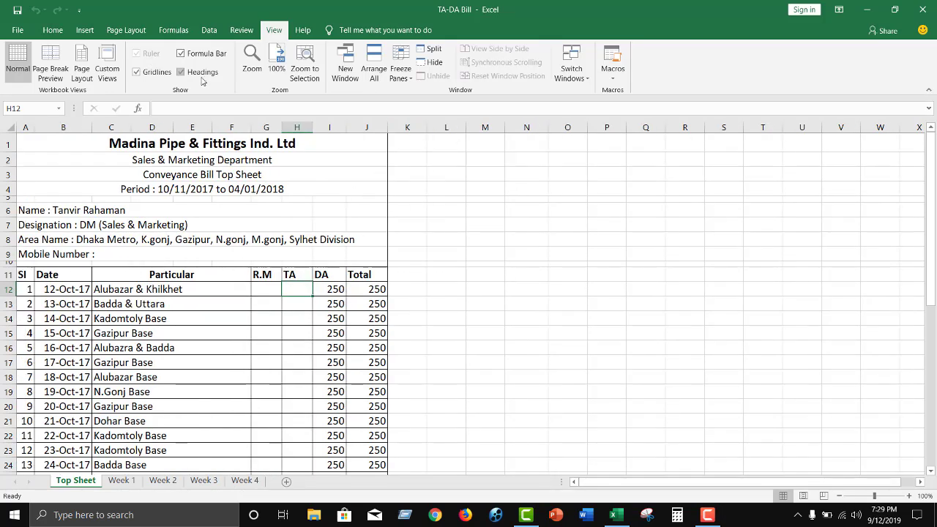
Add a New Window of the TA-DA Bill workbook and Arrange All with the Vertical option
{"action": "left_click", "coordinate": [345, 62]}
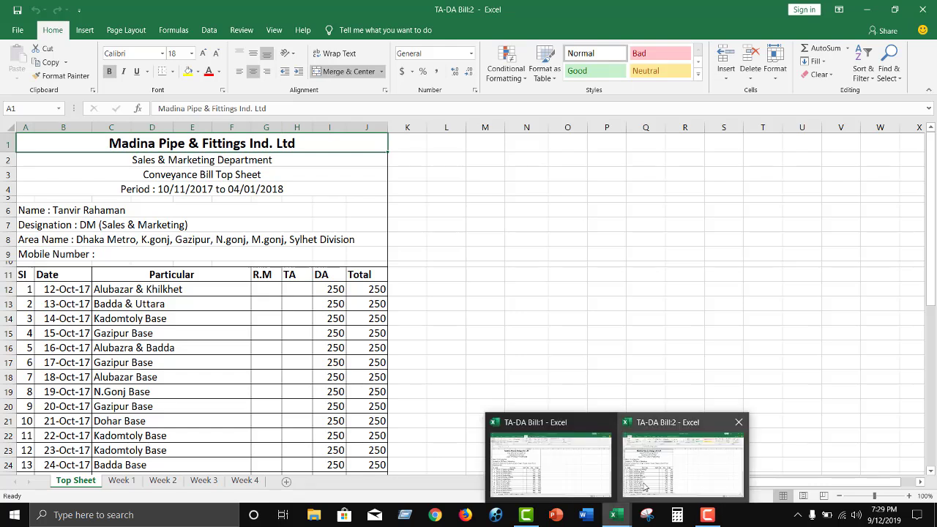
{"action": "left_click", "coordinate": [517, 254]}
{"action": "left_click", "coordinate": [274, 30]}
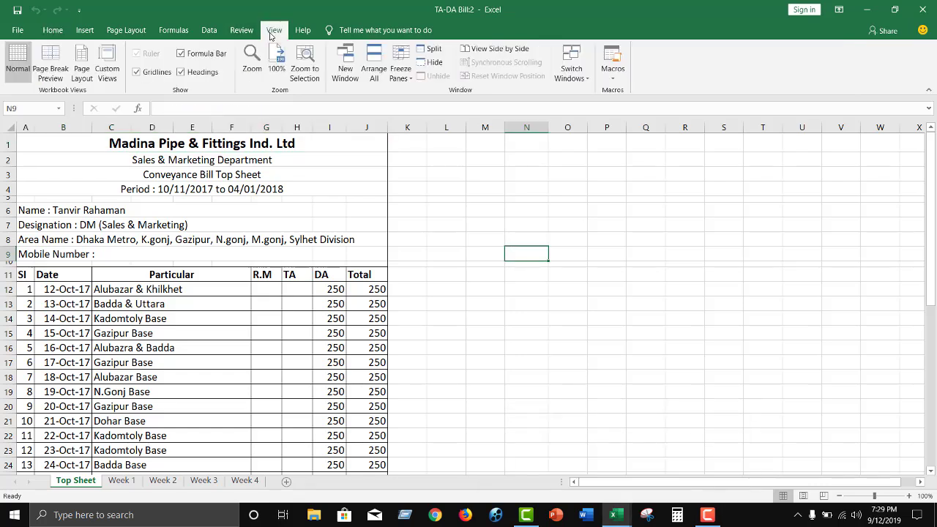
{"action": "left_click", "coordinate": [374, 71]}
{"action": "left_click", "coordinate": [442, 216]}
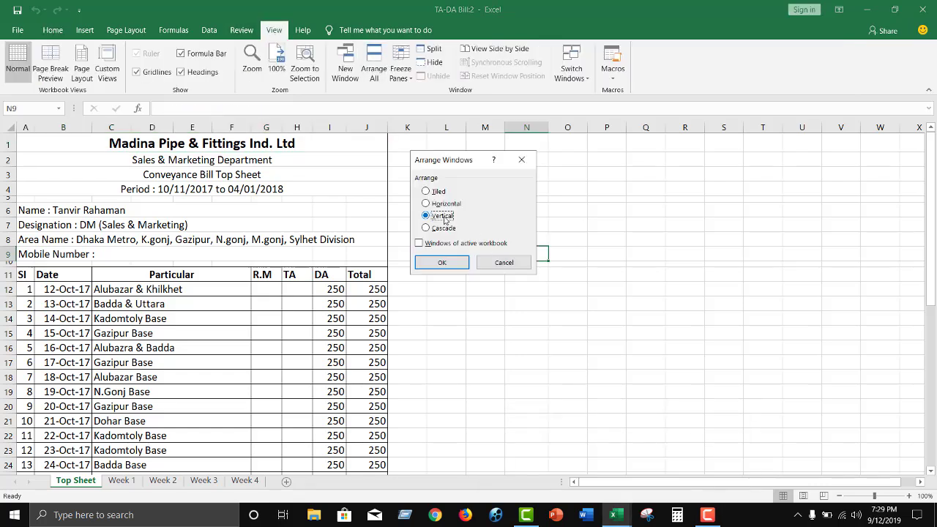
{"action": "left_click", "coordinate": [443, 263]}
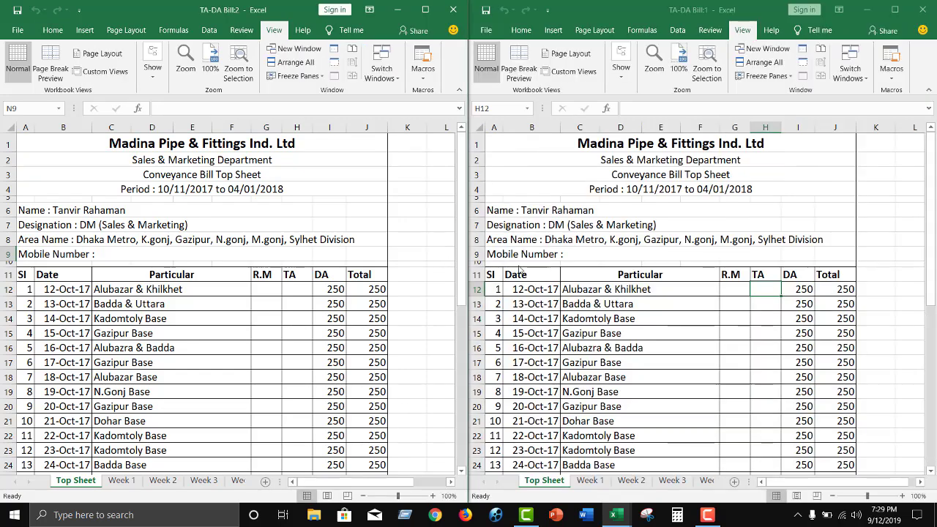